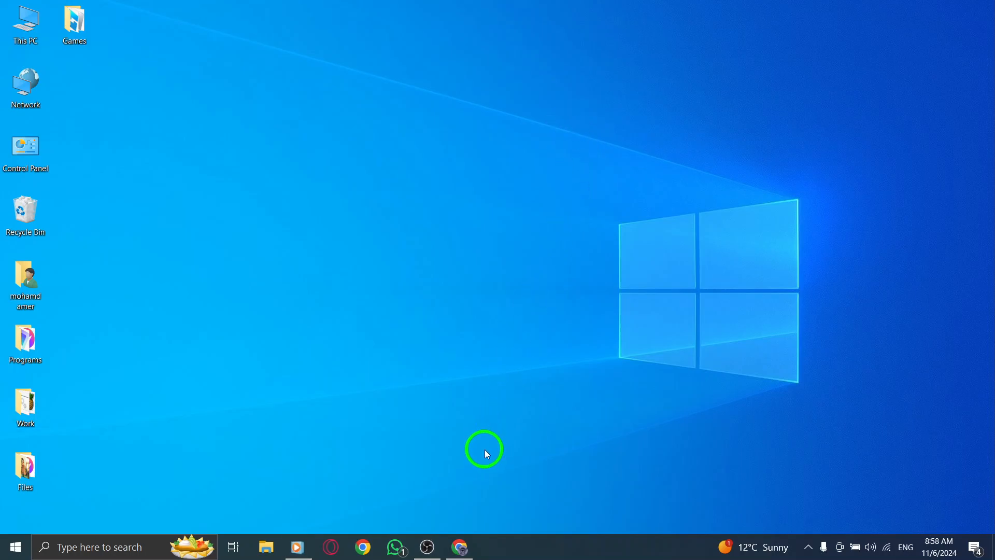
Bring the browser forward with the Facebook home feed and clear the address selection
{"action": "left_click", "coordinate": [461, 548]}
{"action": "left_click", "coordinate": [93, 41]}
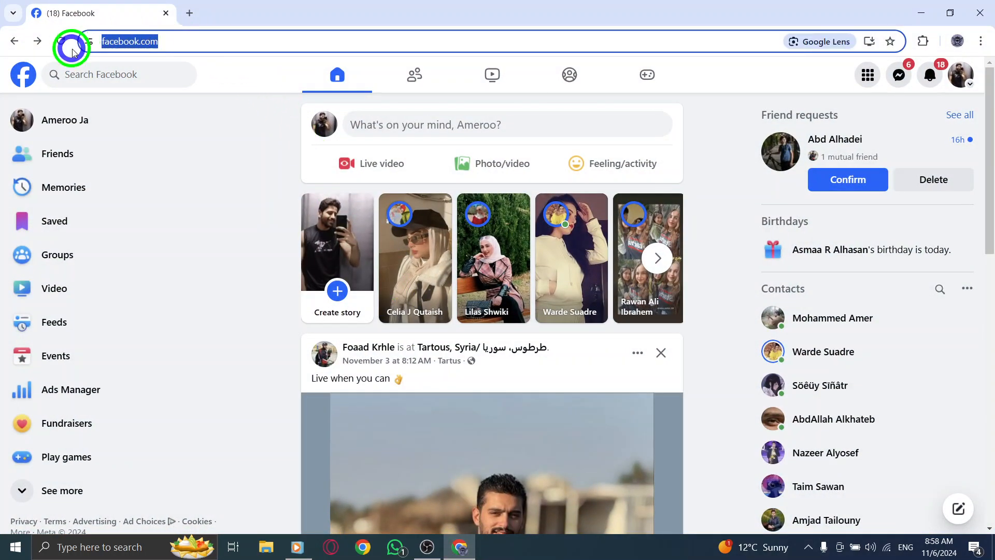
{"action": "left_click", "coordinate": [246, 152]}
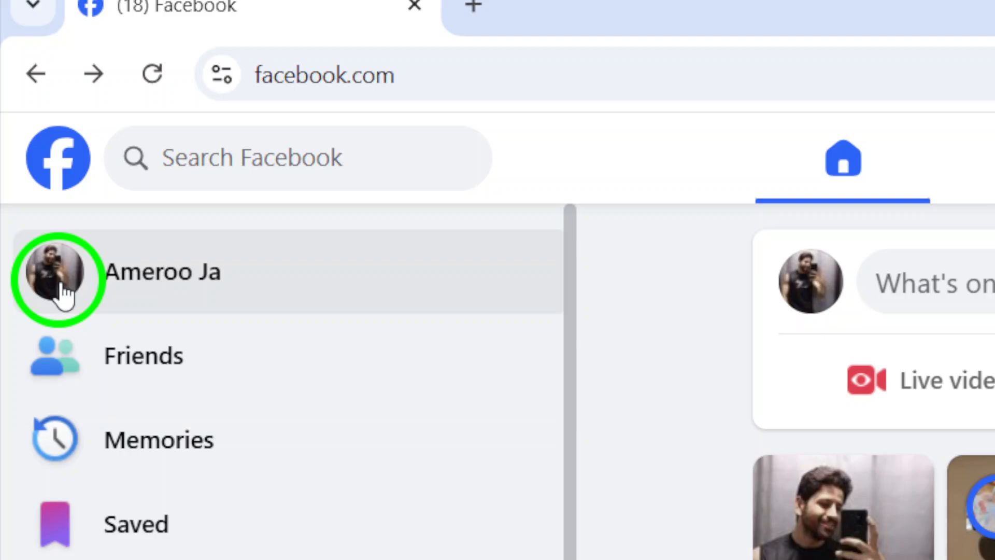
Go to Ameroo Ja's own profile page and show the profile photo's menu
{"action": "left_click", "coordinate": [64, 289]}
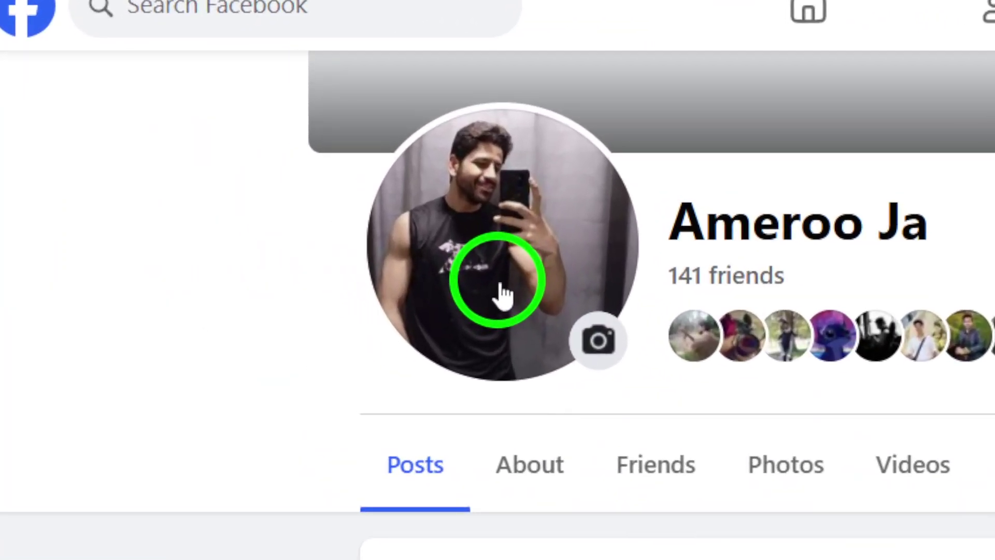
{"action": "left_click", "coordinate": [503, 294]}
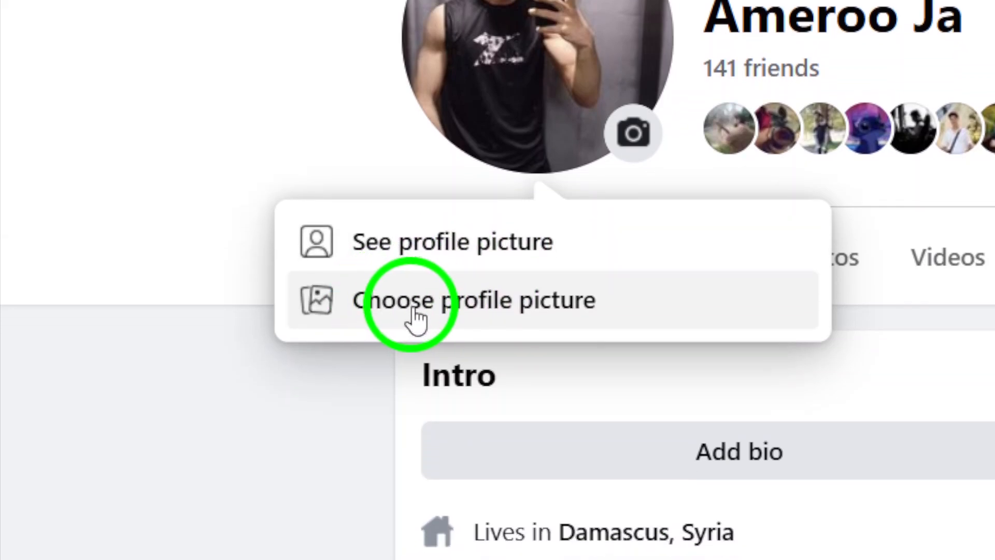
Start 'Choose profile picture' to see suggested and uploaded photos
{"action": "left_click", "coordinate": [561, 314]}
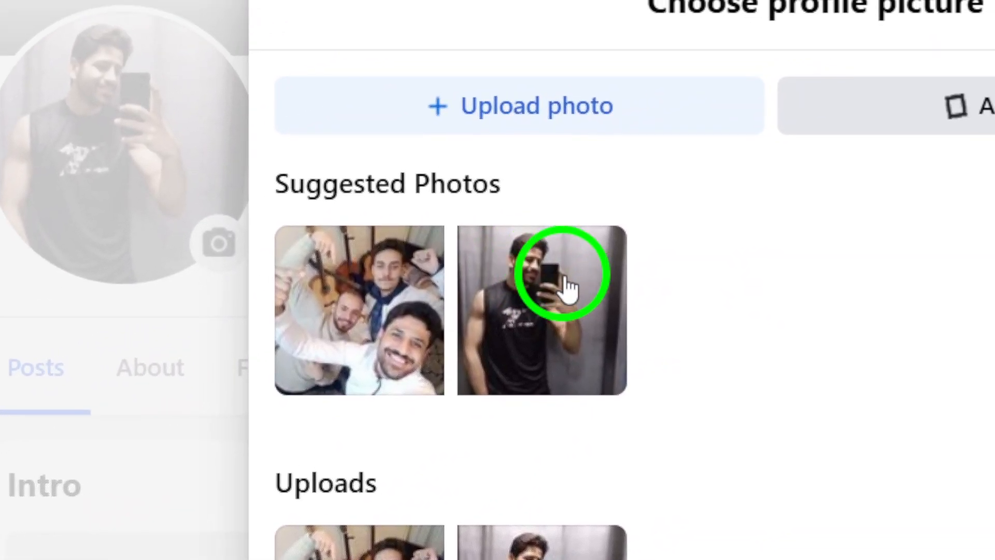
{"action": "scroll", "coordinate": [528, 342], "scroll_direction": "down", "scroll_amount": 3}
{"action": "scroll", "coordinate": [466, 351], "scroll_direction": "down", "scroll_amount": 2}
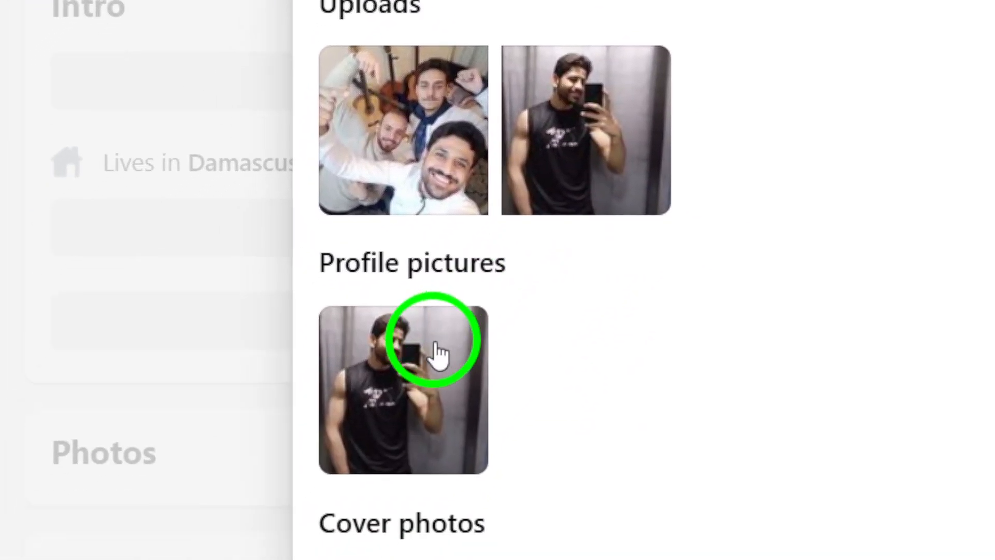
{"action": "scroll", "coordinate": [437, 352], "scroll_direction": "up", "scroll_amount": 3}
{"action": "scroll", "coordinate": [498, 233], "scroll_direction": "up", "scroll_amount": 2}
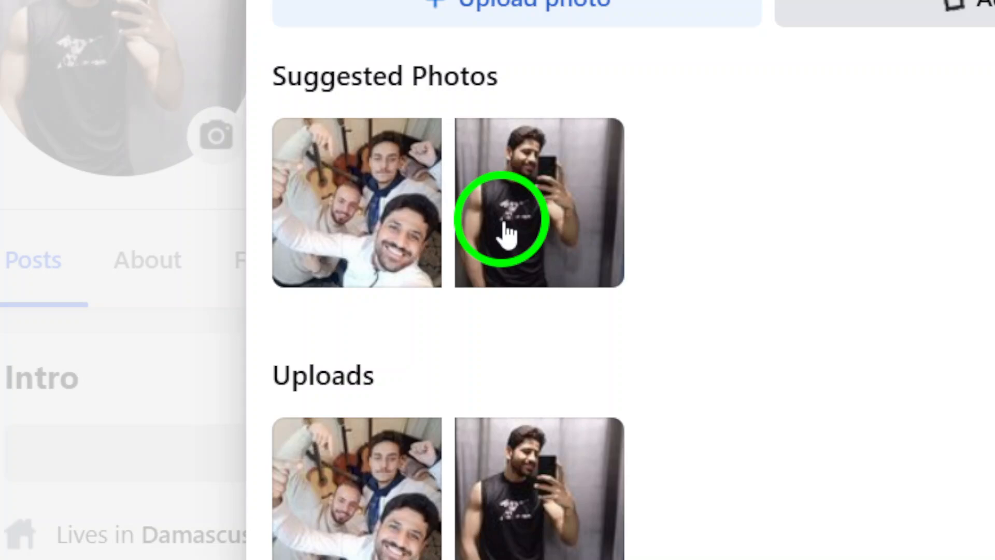
{"action": "scroll", "coordinate": [507, 231], "scroll_direction": "up", "scroll_amount": 1}
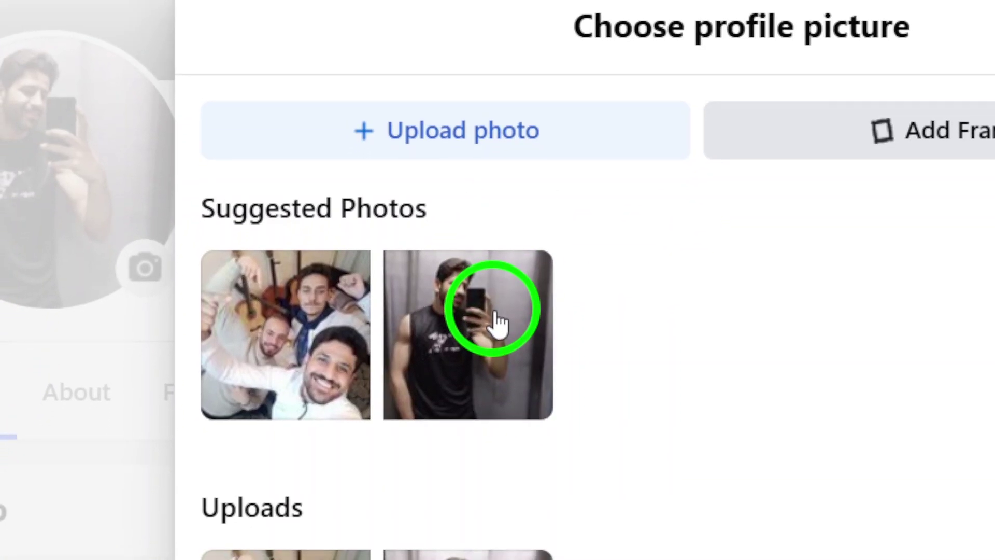
Preview the mirror selfie as the profile picture, then close the chooser and discard the change
{"action": "left_click", "coordinate": [500, 321]}
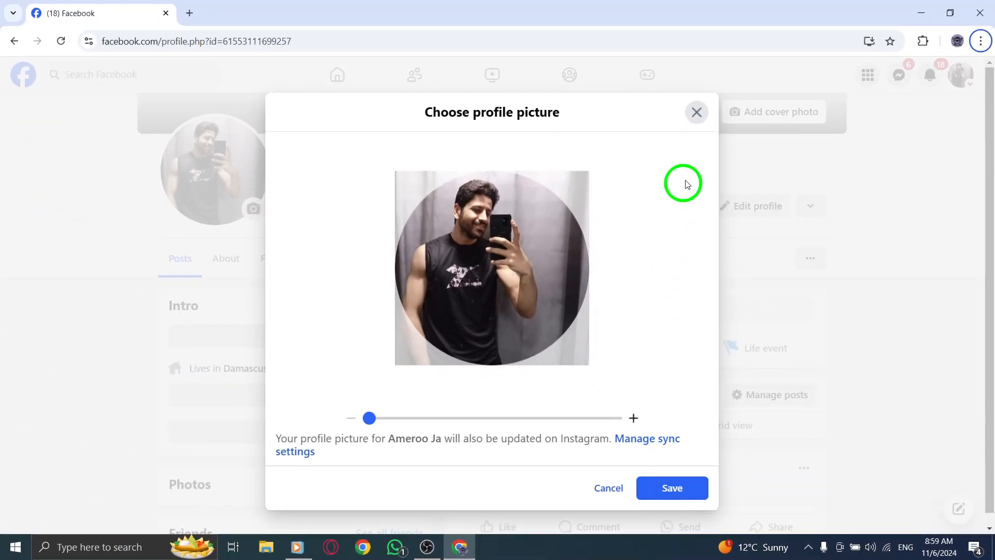
{"action": "left_click", "coordinate": [696, 112]}
{"action": "left_click", "coordinate": [614, 330]}
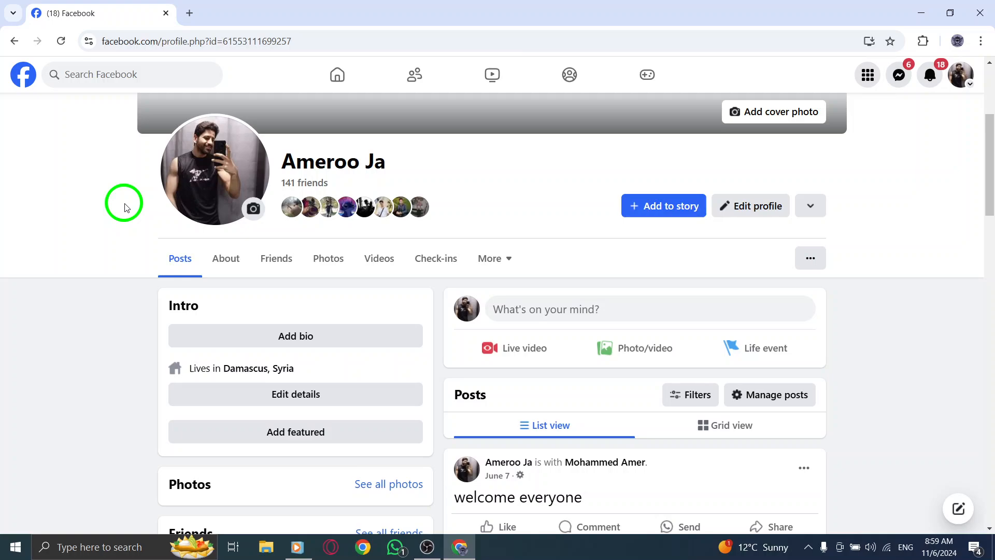
Navigate back from the profile page toward the Facebook home feed
{"action": "key", "text": "alt+Left"}
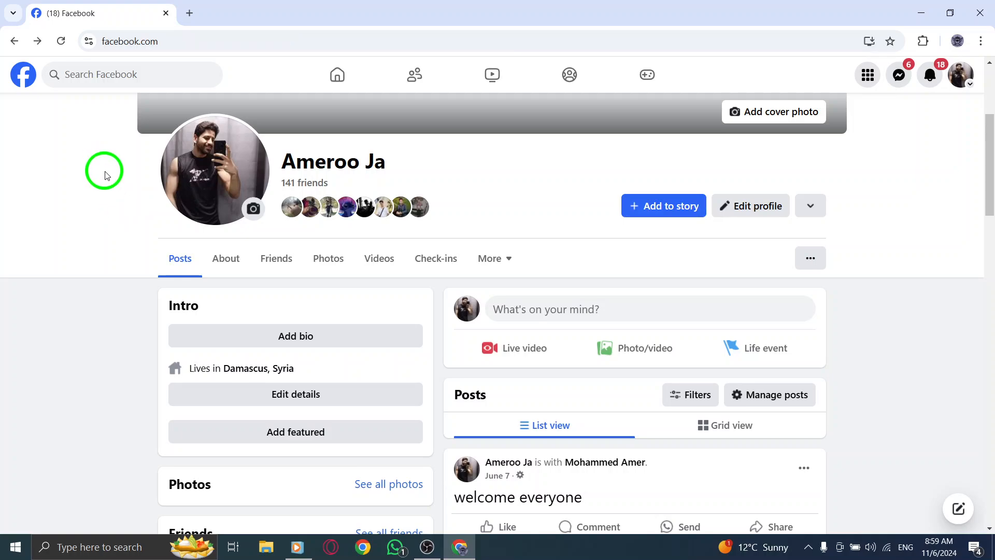